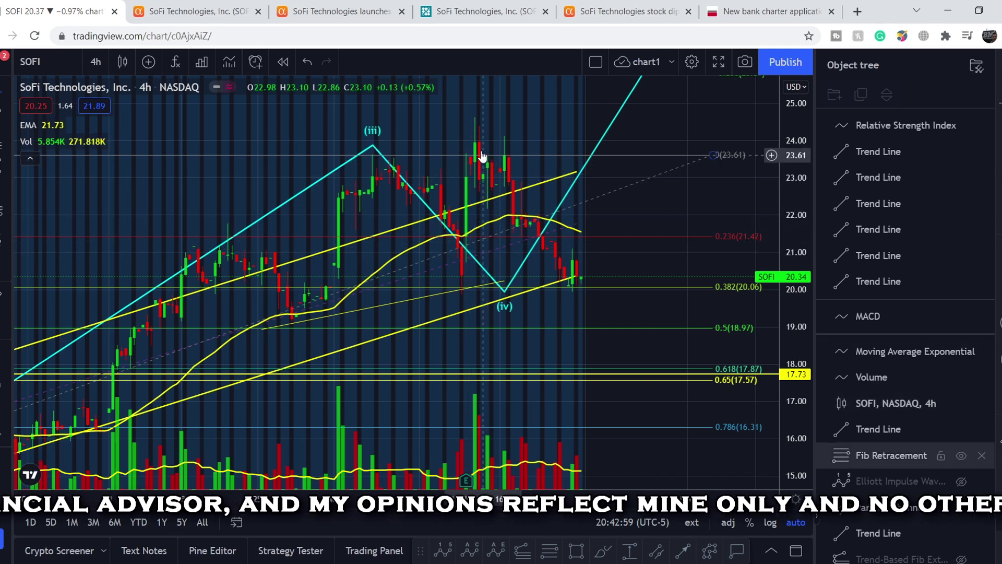
# Compress the price scale for a wider range and bring the (v) wave label into view
pyautogui.moveTo(782, 143); pyautogui.dragTo(782, 178)
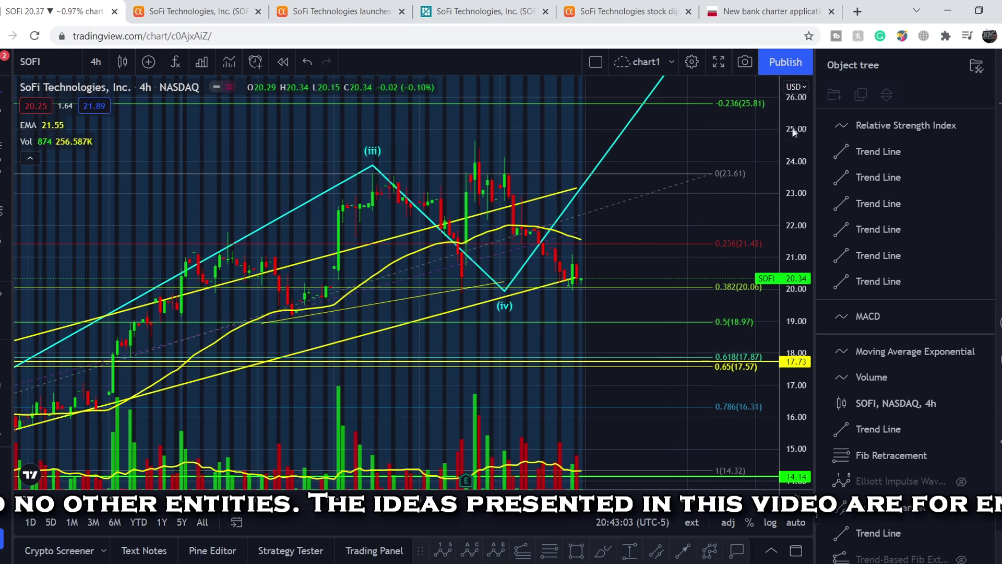
pyautogui.moveTo(794, 135); pyautogui.dragTo(797, 226)
pyautogui.moveTo(709, 74); pyautogui.dragTo(650, 163)
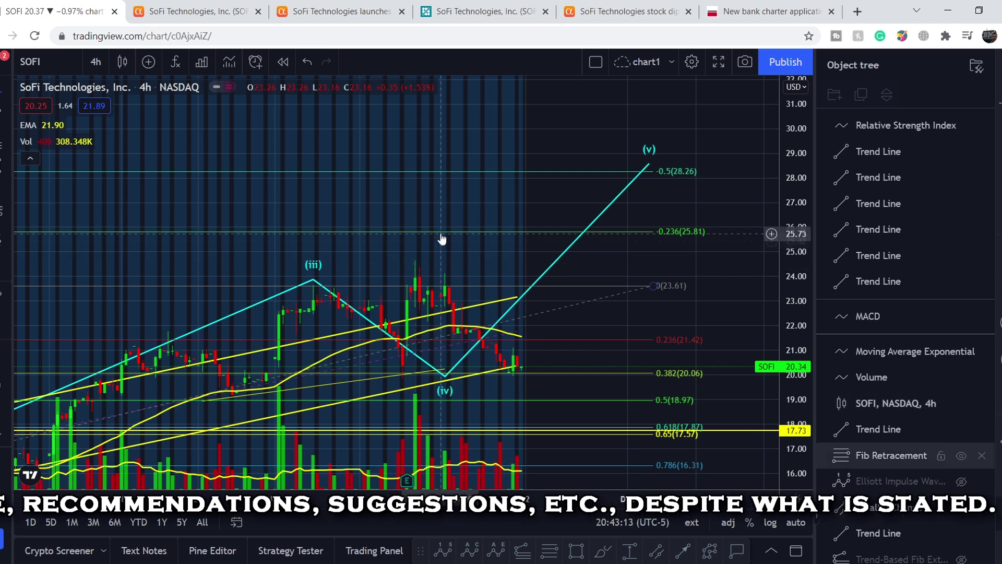
# Move wave point (iv) onto the swing low near 19.86 and (v) onto the 24.59 peak
pyautogui.moveTo(652, 162)
pyautogui.mouseDown()
pyautogui.moveTo(497, 220)
pyautogui.moveTo(500, 227)
pyautogui.mouseUp()
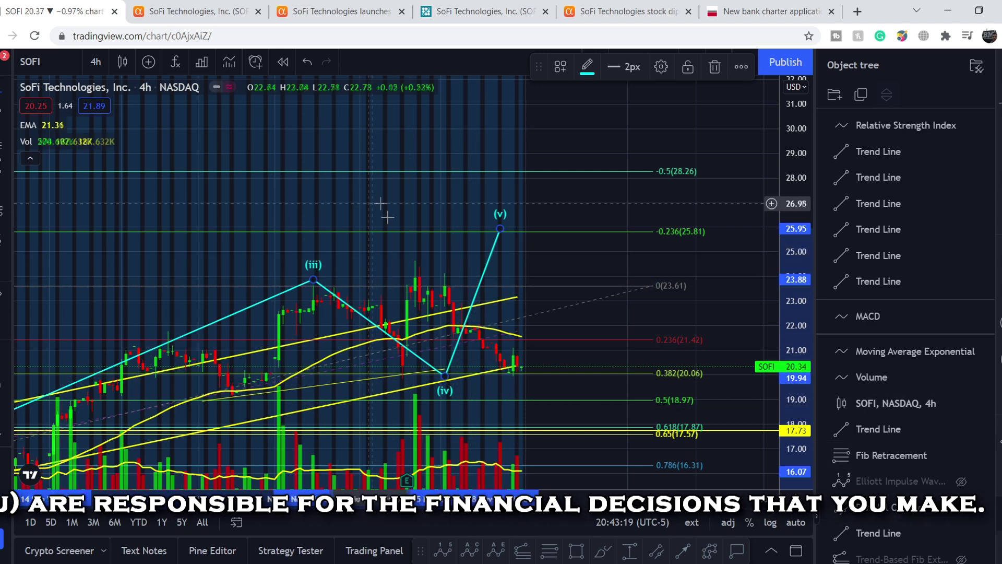
pyautogui.moveTo(451, 376); pyautogui.dragTo(402, 382)
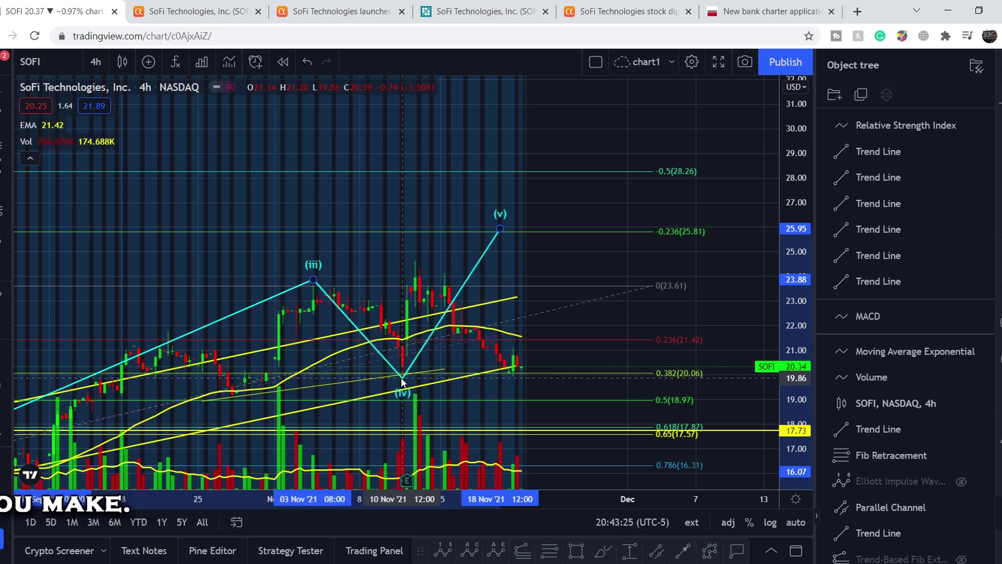
pyautogui.moveTo(500, 228); pyautogui.dragTo(416, 265)
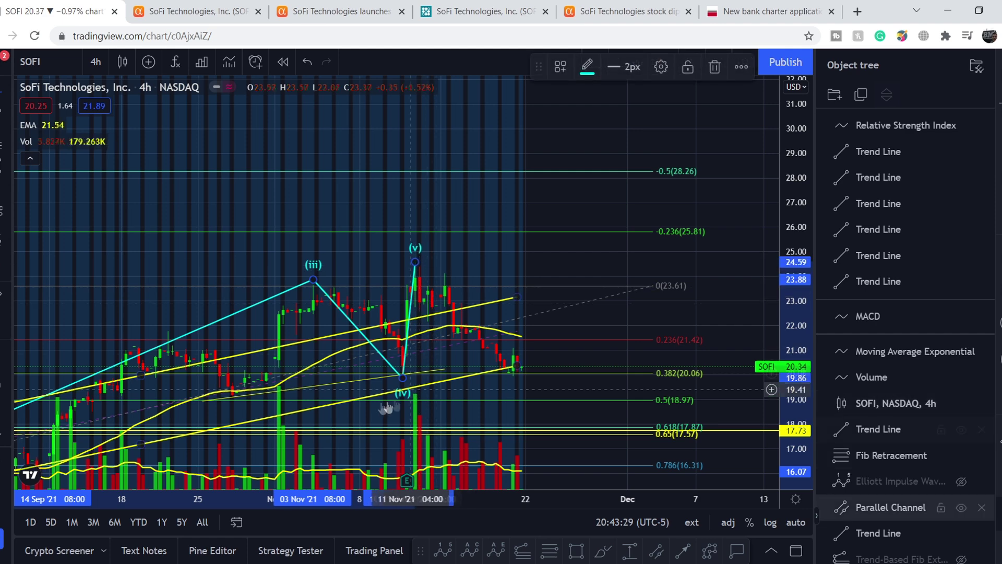
# Zoom out to show the full impulse back to August with auto-scaled prices, then go to Seeking Alpha
pyautogui.scroll(-3, 576, 341)
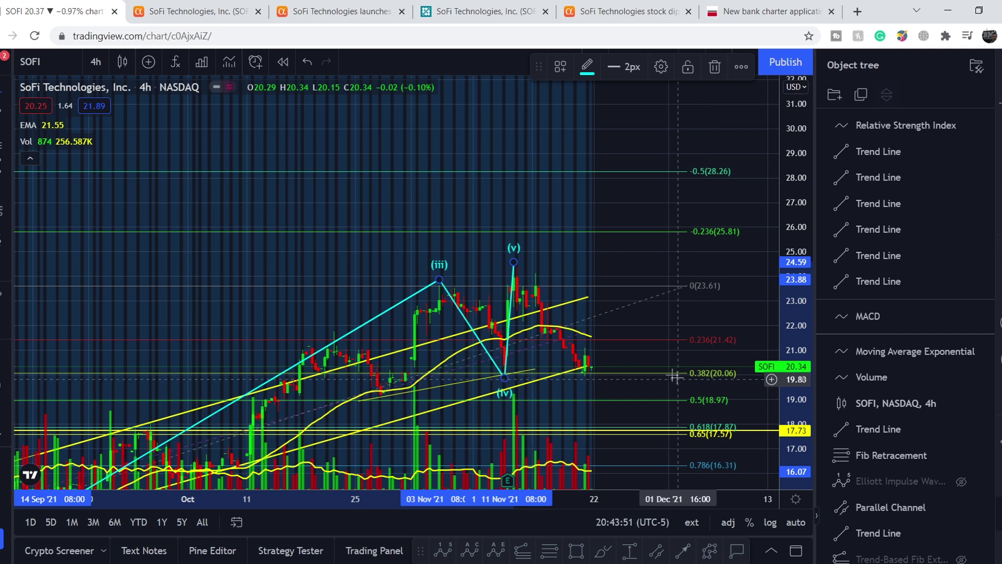
pyautogui.scroll(-5, 675, 376)
pyautogui.click(797, 524)
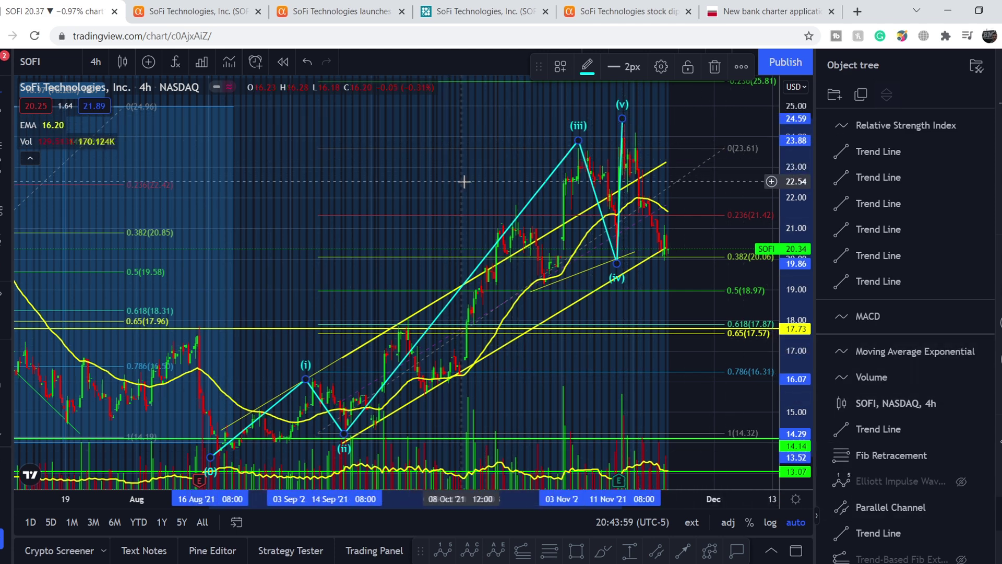
pyautogui.moveTo(464, 182); pyautogui.dragTo(307, 182)
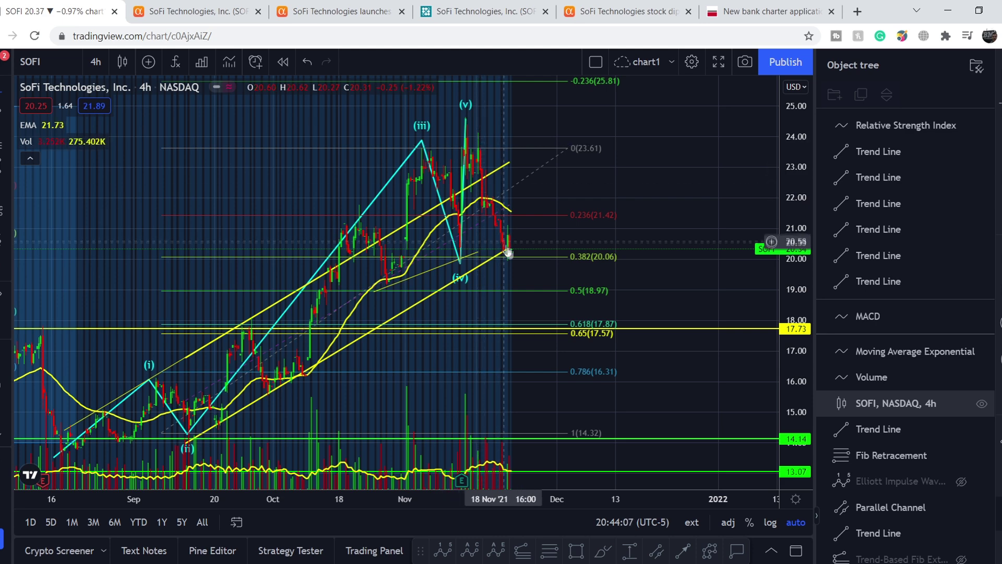
pyautogui.click(232, 17)
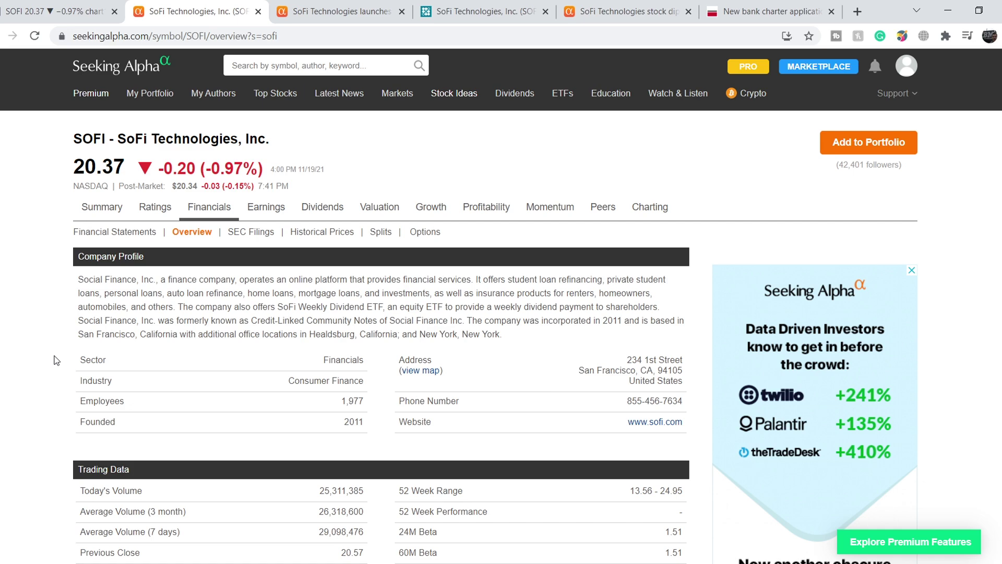
# Review SOFI's Market Cap of 16.60B and TTM Revenue of 867.87M on Seeking Alpha
pyautogui.scroll(-8, 56, 360)
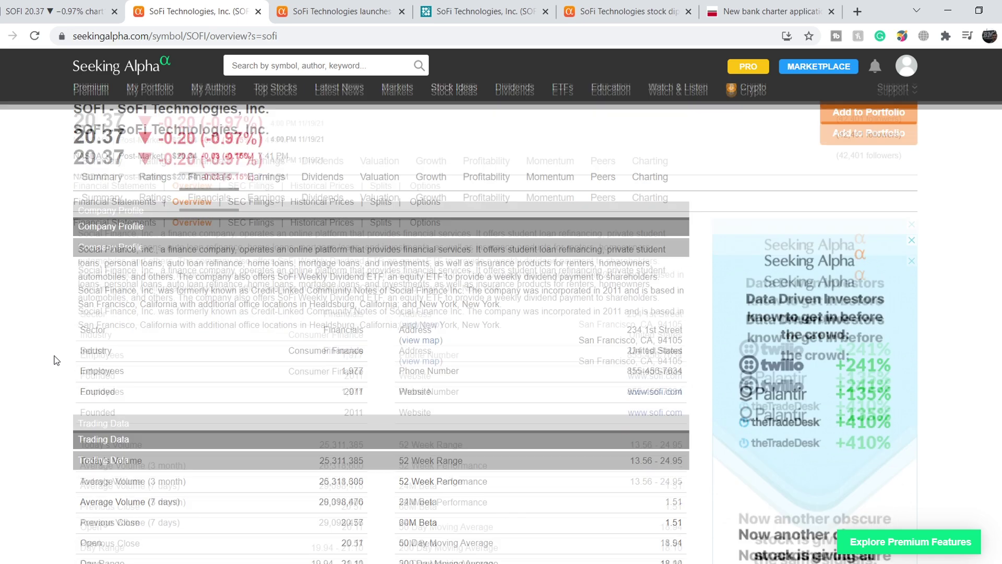
pyautogui.scroll(-1, 56, 361)
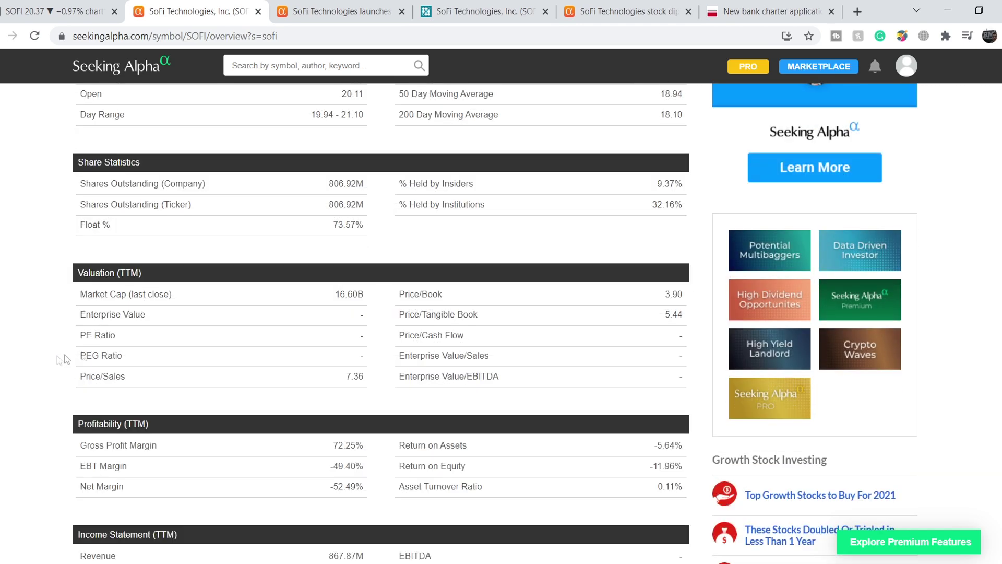
pyautogui.moveTo(337, 294); pyautogui.dragTo(363, 294)
pyautogui.click(34, 372)
pyautogui.scroll(-3, 34, 372)
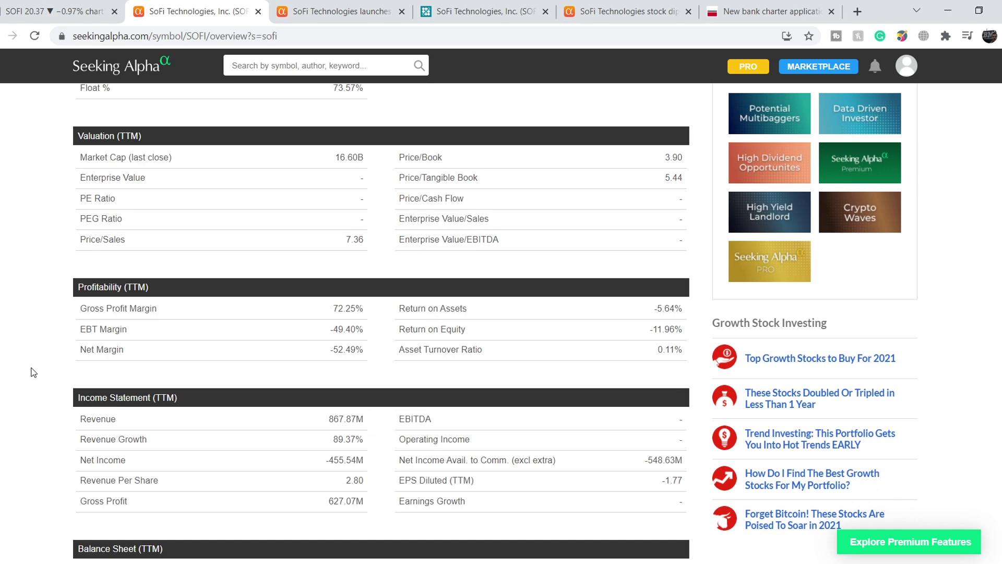
pyautogui.moveTo(332, 421); pyautogui.dragTo(363, 421)
pyautogui.doubleClick(98, 419)
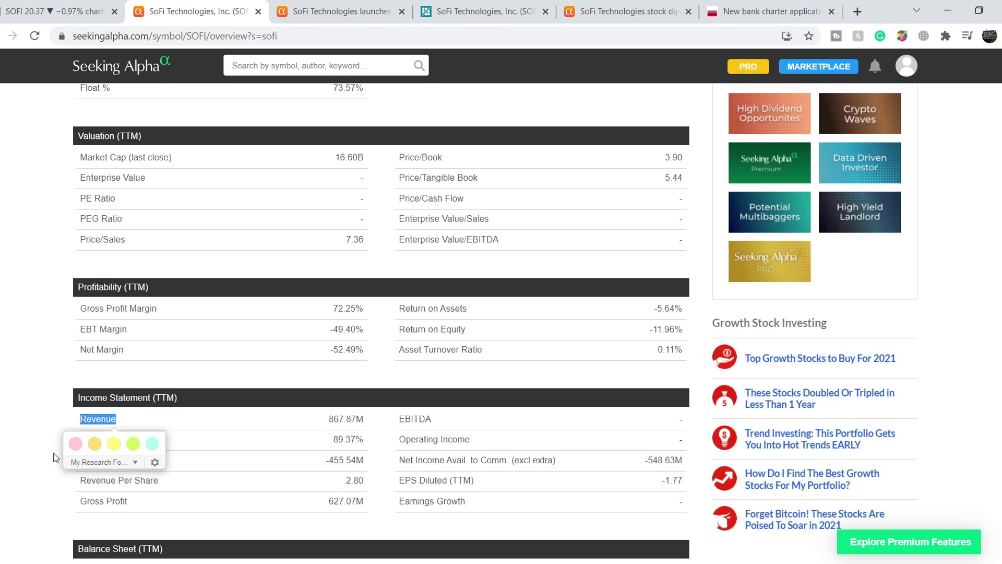
pyautogui.click(54, 457)
# Check Net Income, the 89.37% Revenue Growth and the Total Cash figure
pyautogui.scroll(-1, 52, 450)
pyautogui.moveTo(332, 394); pyautogui.dragTo(368, 396)
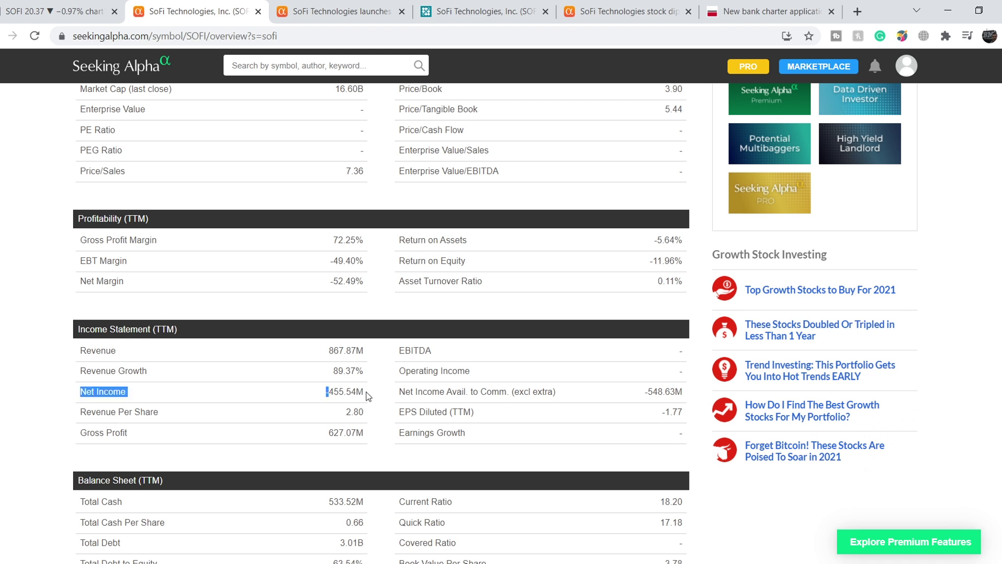
pyautogui.click(381, 372)
pyautogui.moveTo(336, 370)
pyautogui.mouseDown()
pyautogui.moveTo(374, 377)
pyautogui.moveTo(363, 371)
pyautogui.mouseUp()
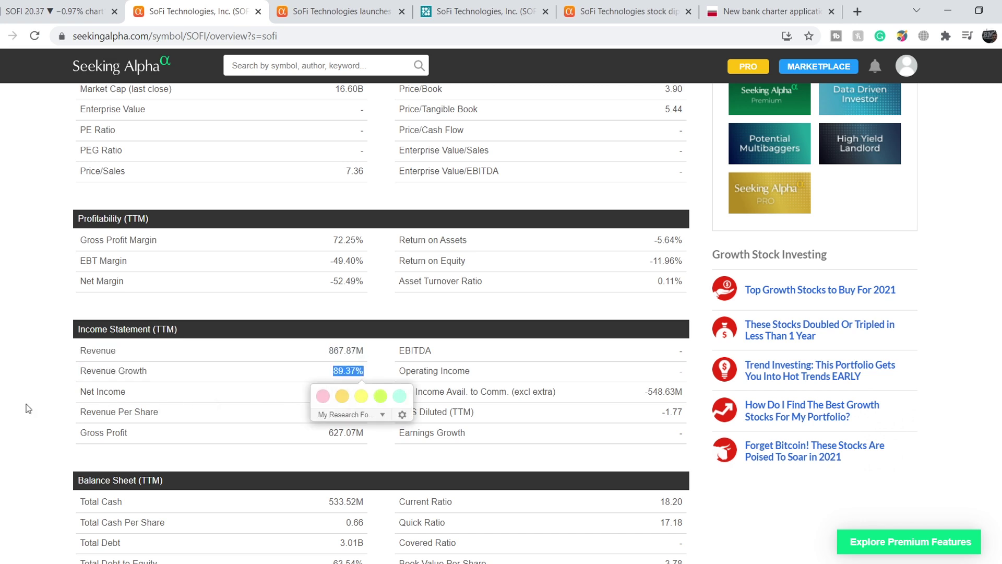
pyautogui.scroll(-1, 36, 408)
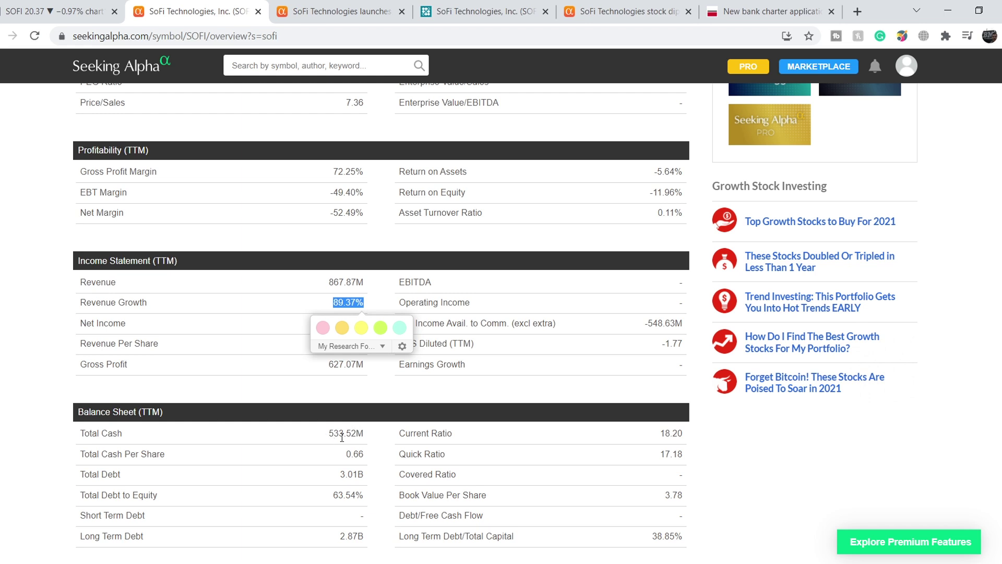
pyautogui.moveTo(331, 435); pyautogui.dragTo(366, 434)
pyautogui.click(368, 435)
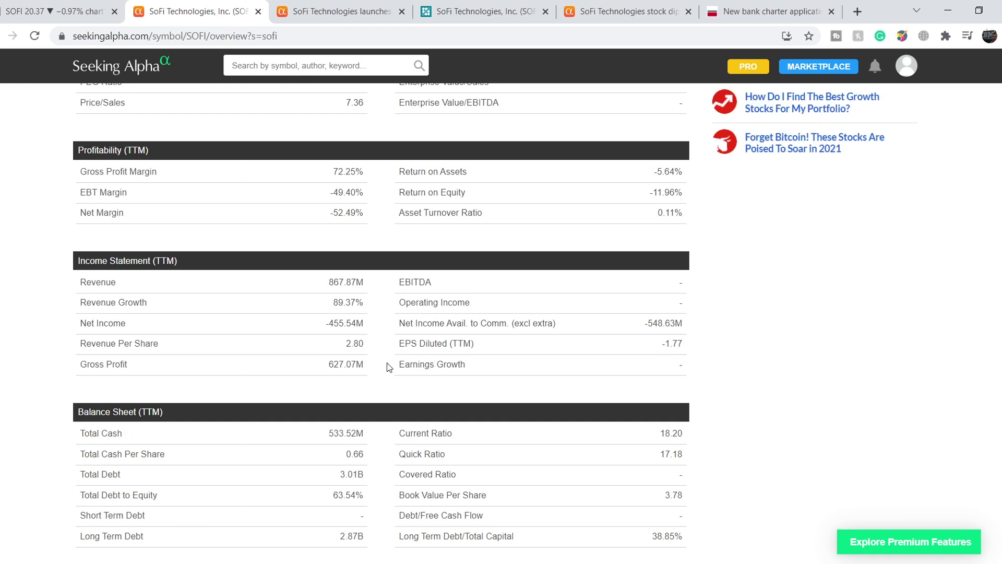
pyautogui.scroll(1, 389, 367)
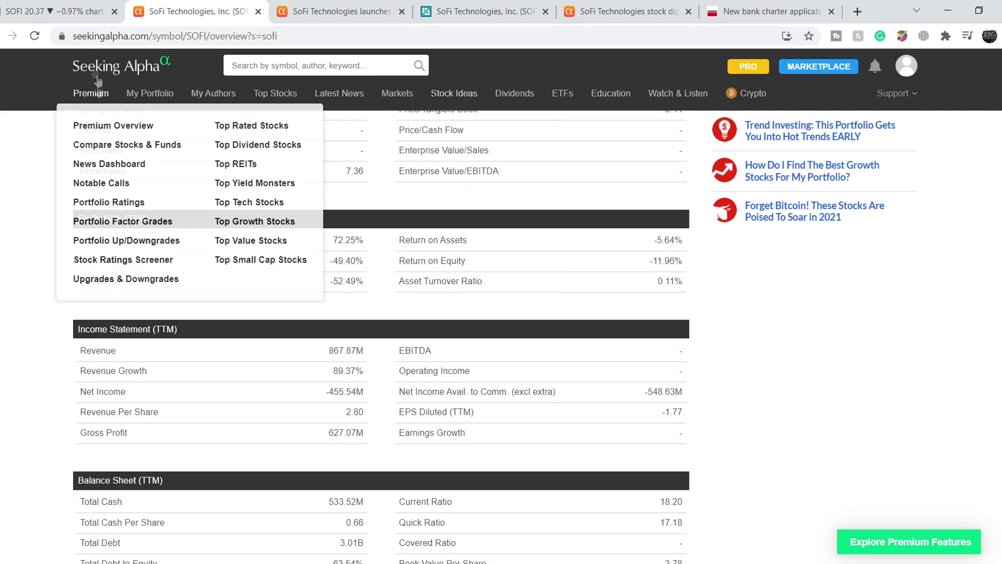
# Open the 'SoFi Technologies launches 50M secondary stock offering' article
pyautogui.click(354, 13)
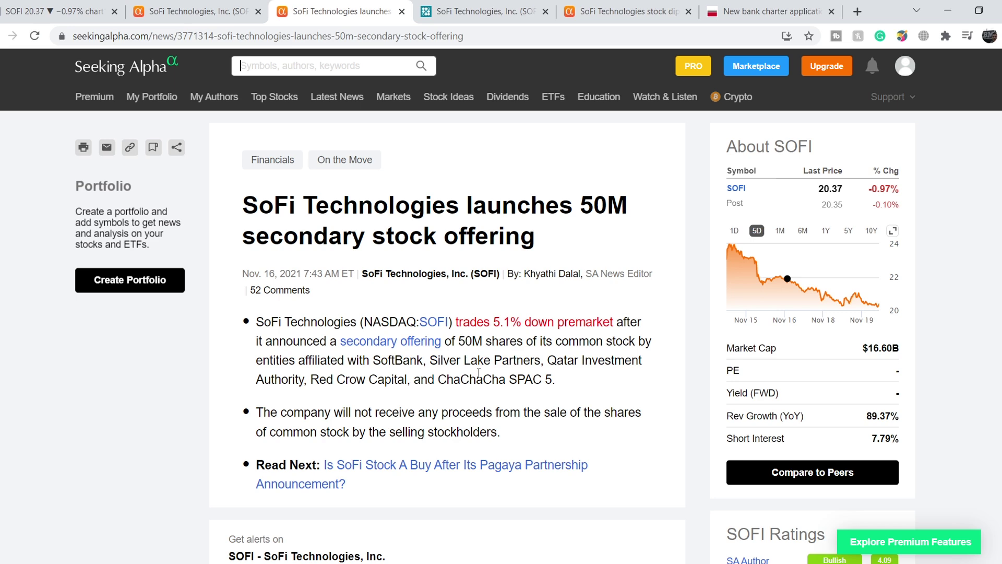
# Read SoFi's press release on the 50-million-share secondary offering, highlighting the offering sentence
pyautogui.click(60, 10)
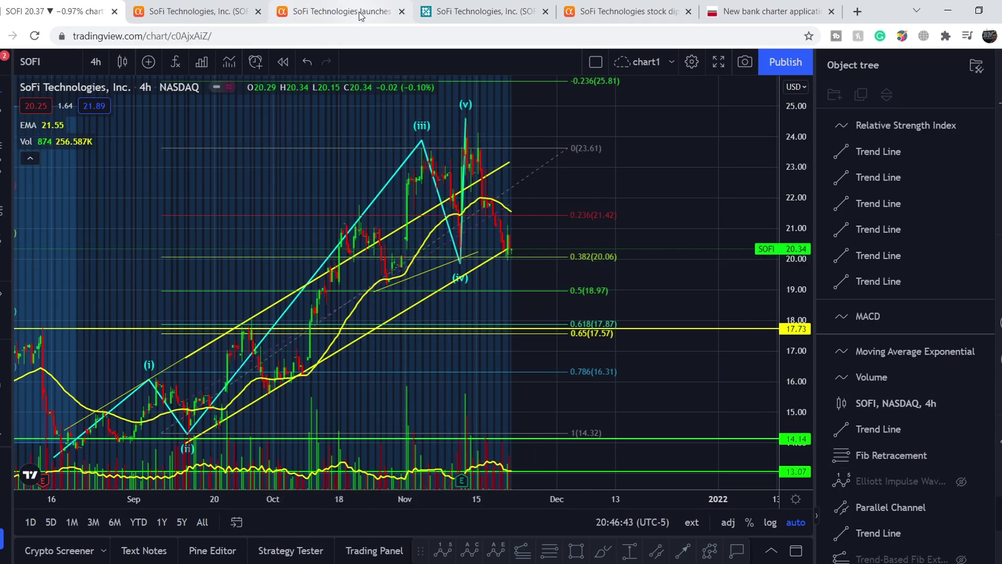
pyautogui.click(475, 16)
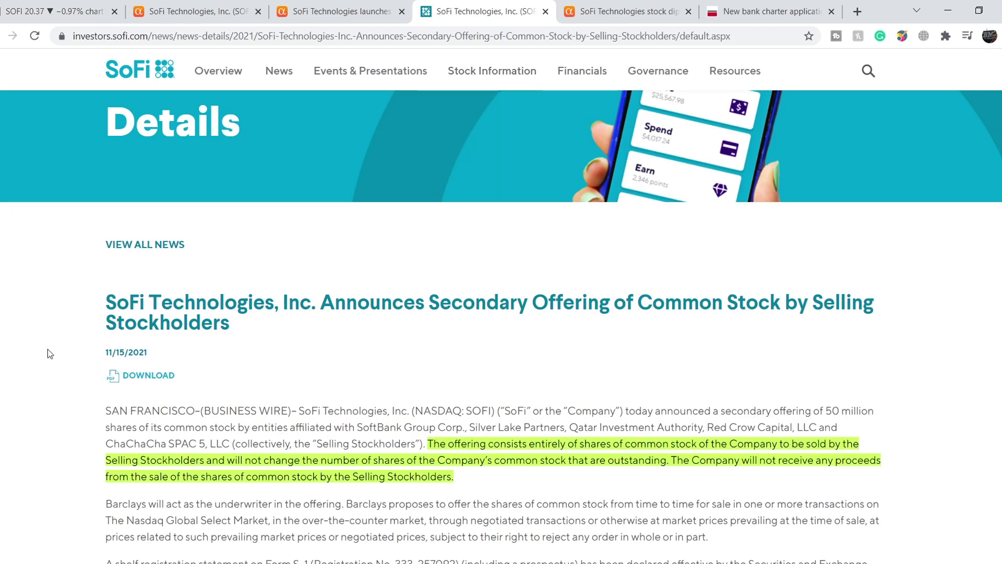
pyautogui.scroll(-3, 48, 349)
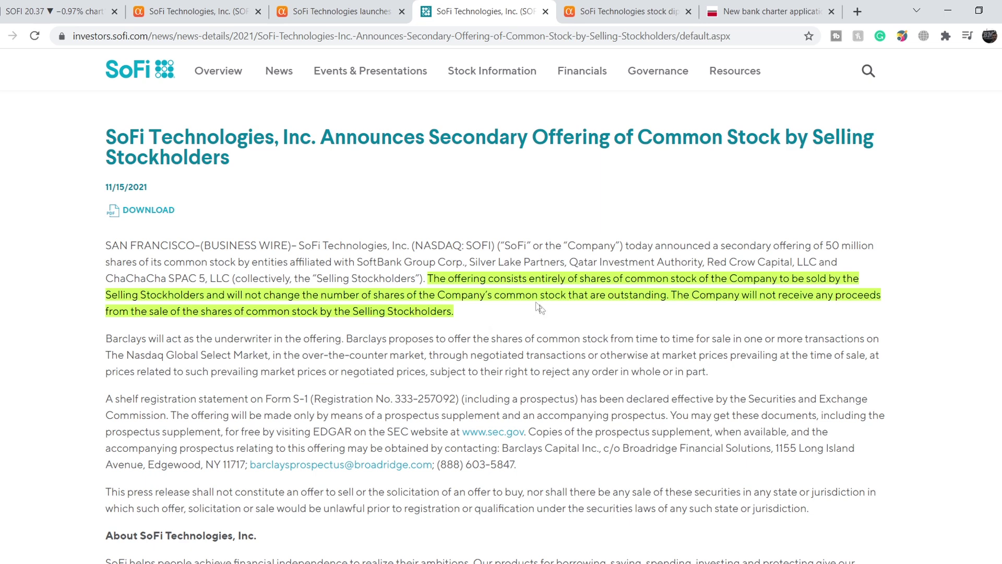
pyautogui.moveTo(287, 295); pyautogui.dragTo(669, 297)
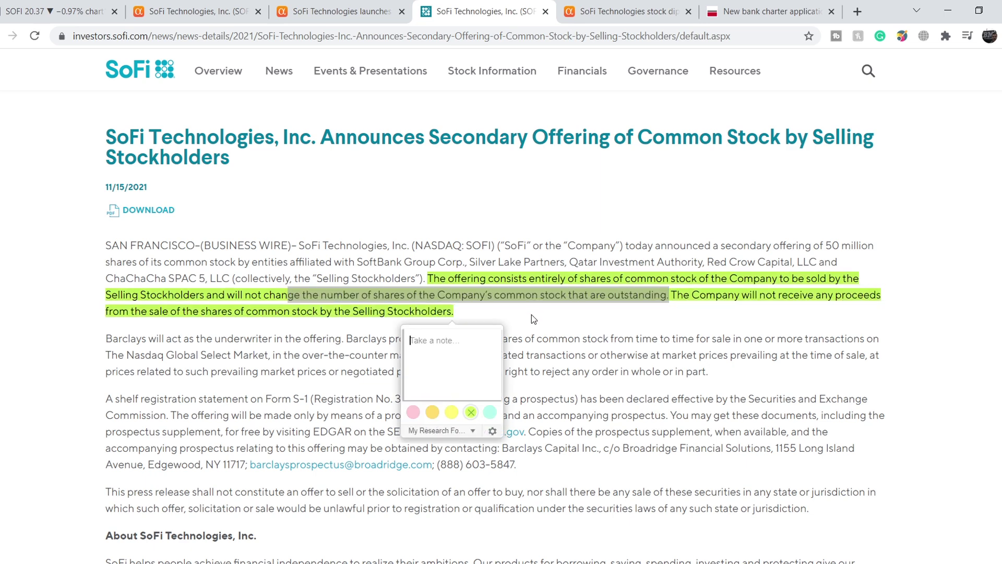
pyautogui.click(534, 319)
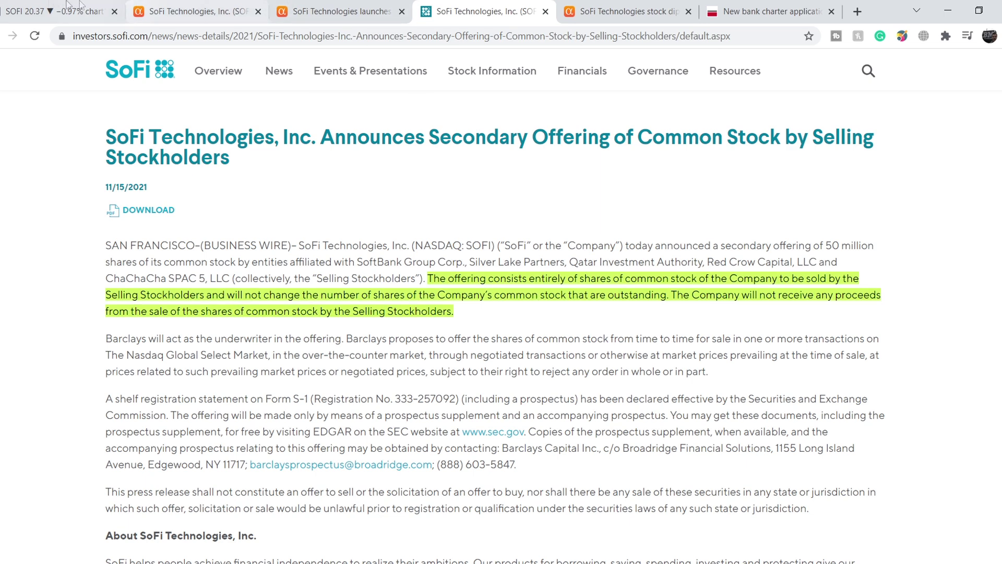
# Check the Fib Retracement on the SOFI 4h chart, then go to the article on SoFi's stock dip
pyautogui.click(47, 11)
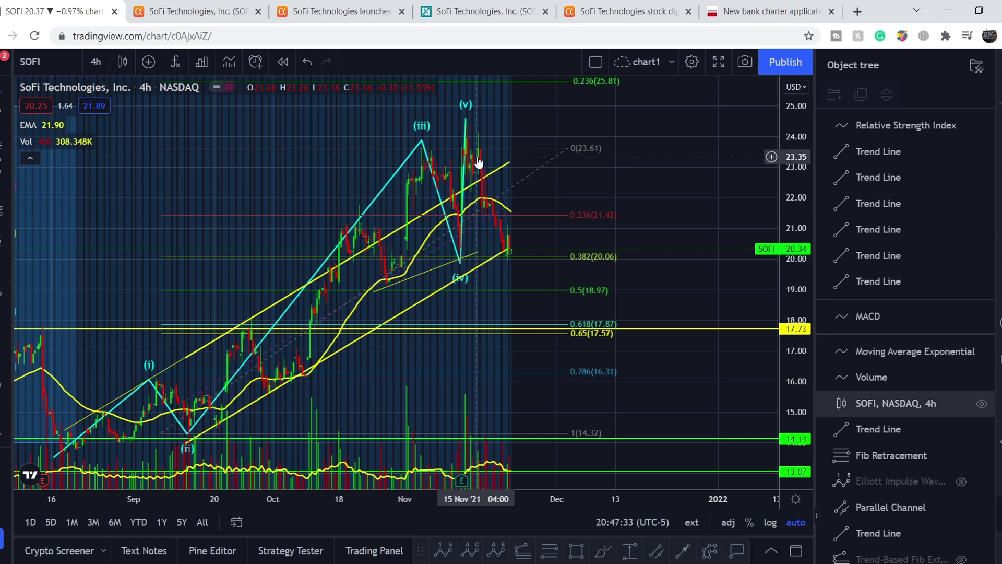
pyautogui.click(499, 216)
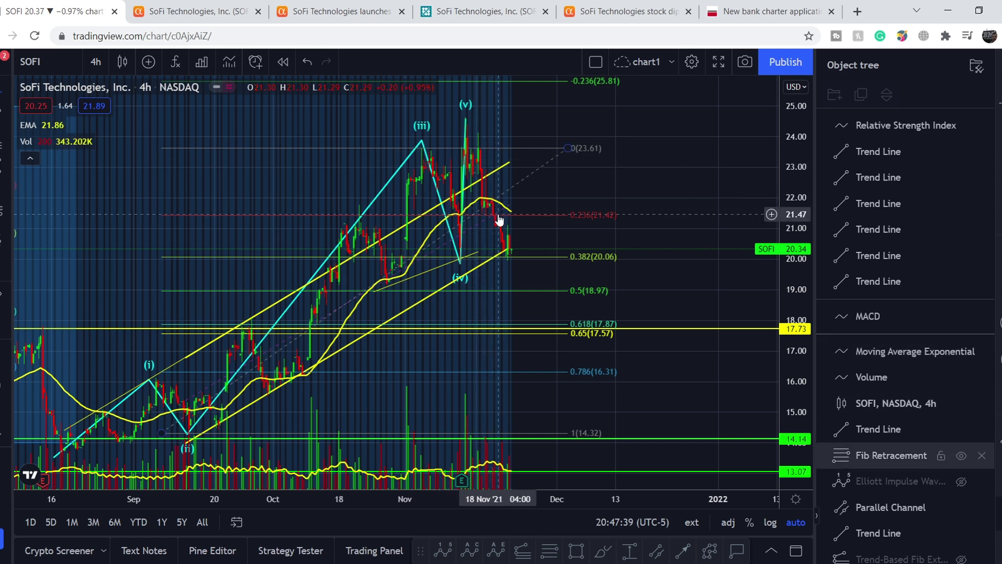
pyautogui.click(493, 222)
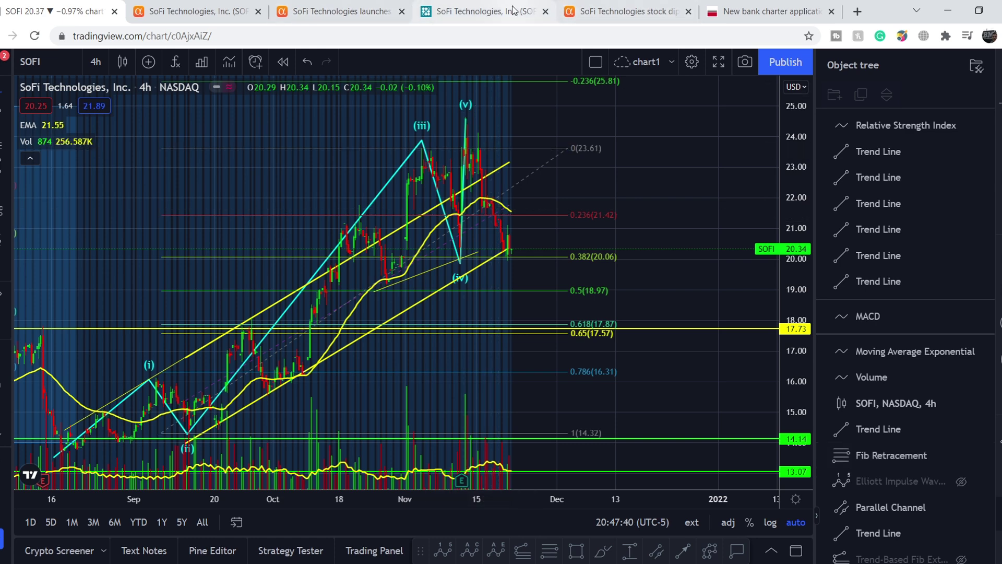
pyautogui.click(624, 11)
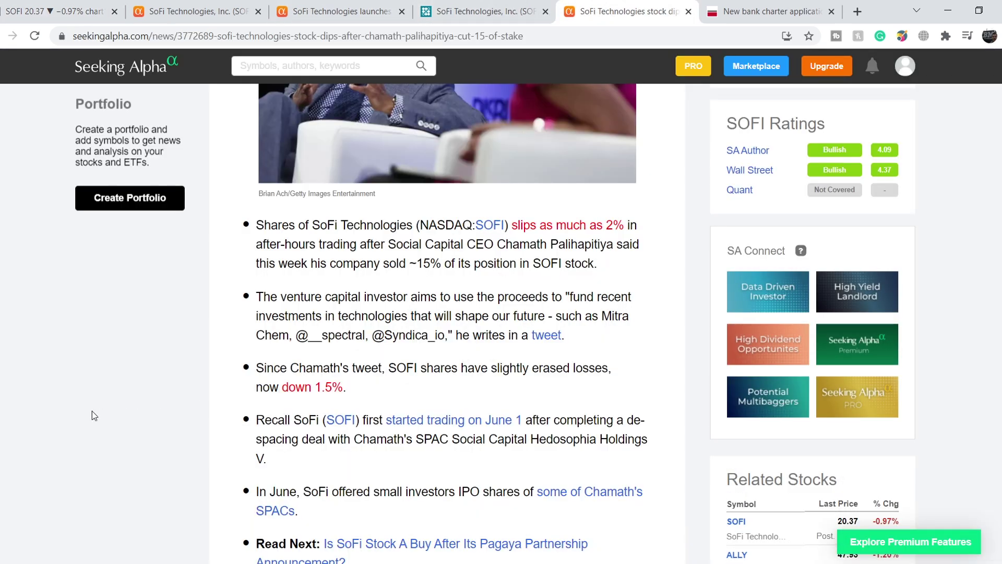
pyautogui.scroll(8, 207, 437)
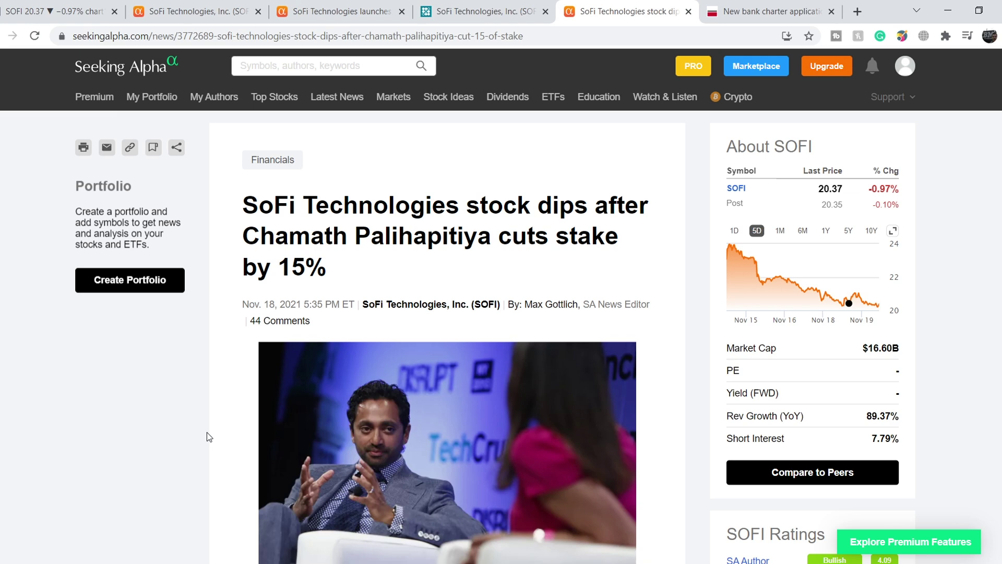
pyautogui.scroll(-8, 208, 436)
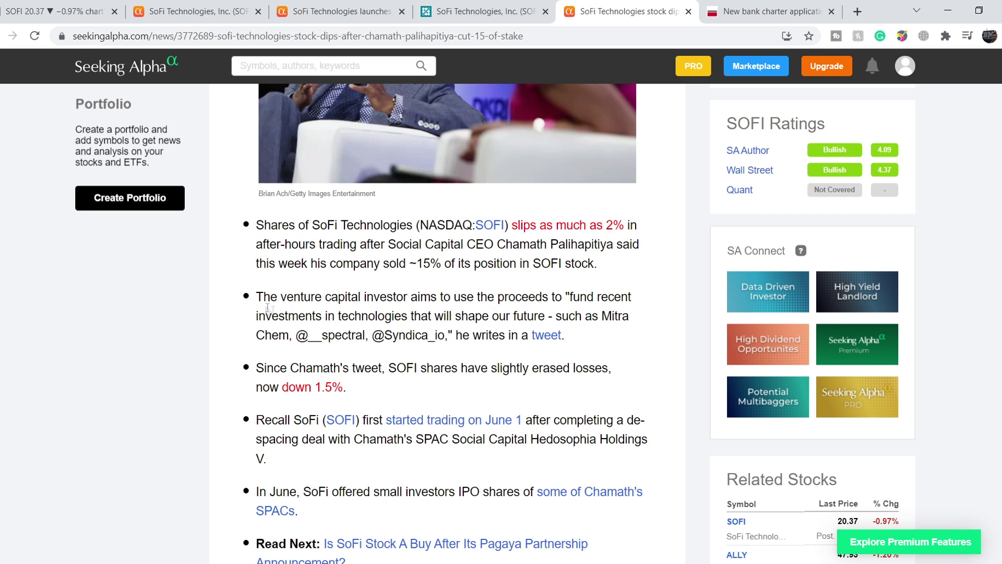
pyautogui.moveTo(330, 297); pyautogui.dragTo(588, 348)
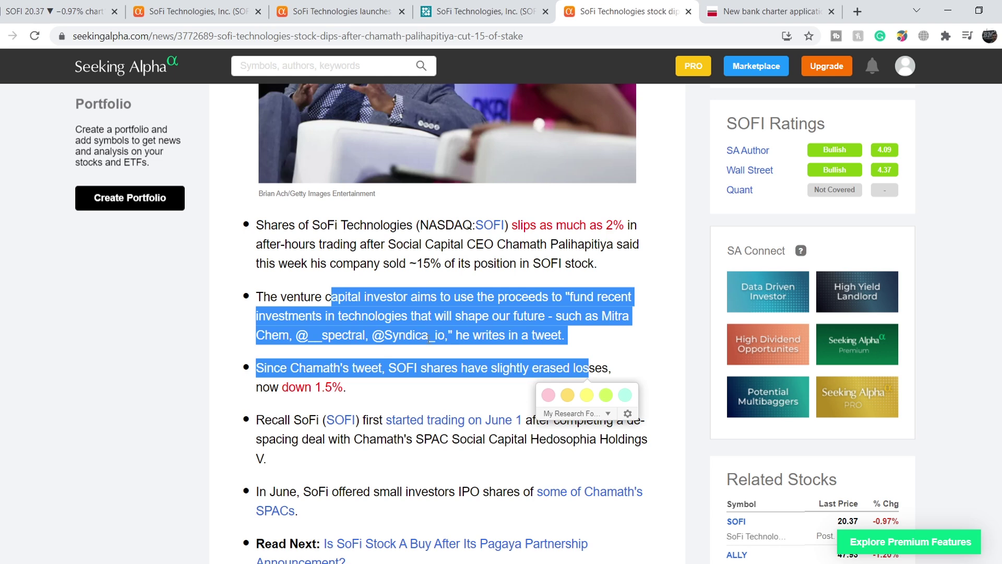
pyautogui.click(627, 345)
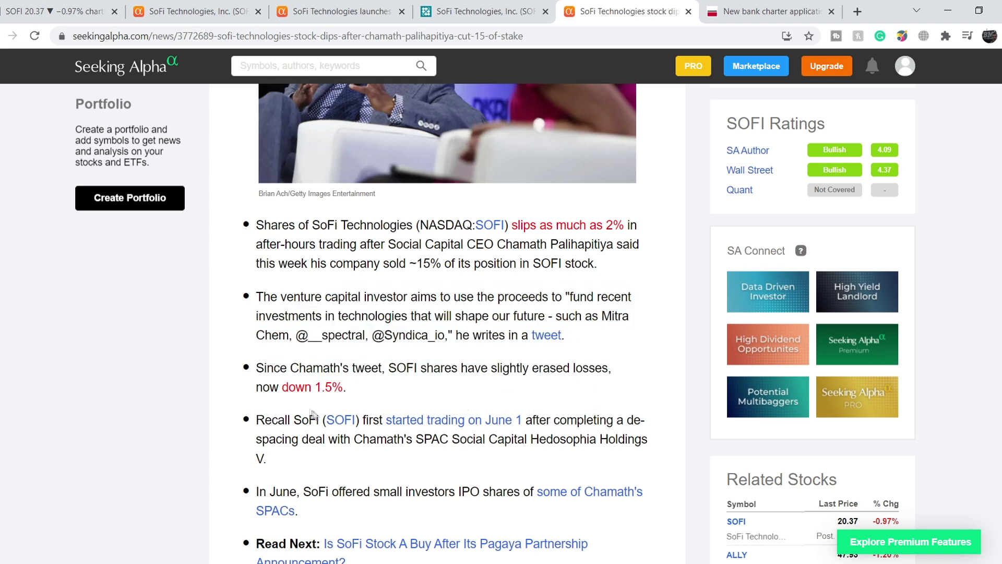